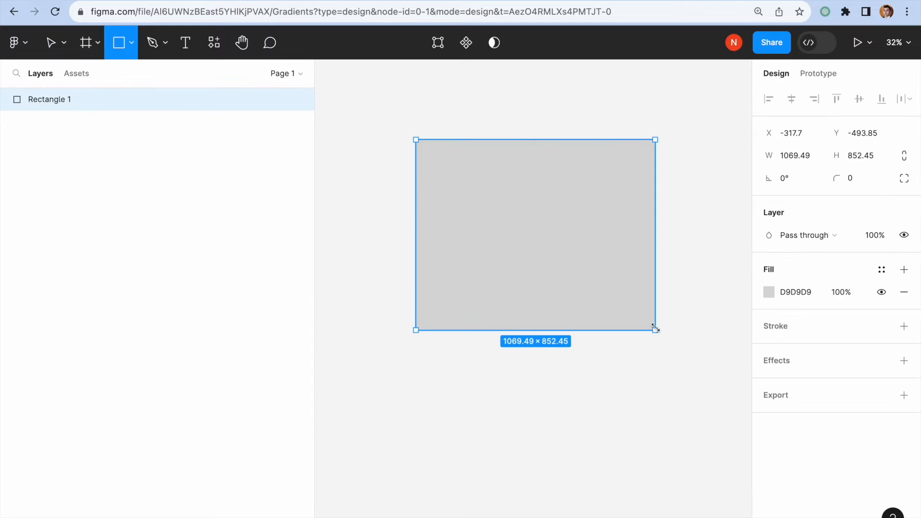
Change the gray rectangle's fill from a solid color to a Linear gradient
left_click(366, 192)
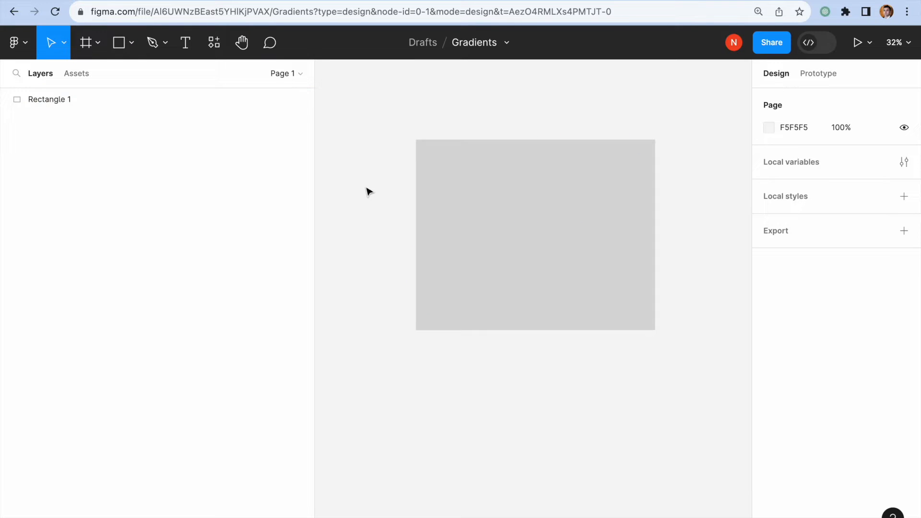
left_click(523, 196)
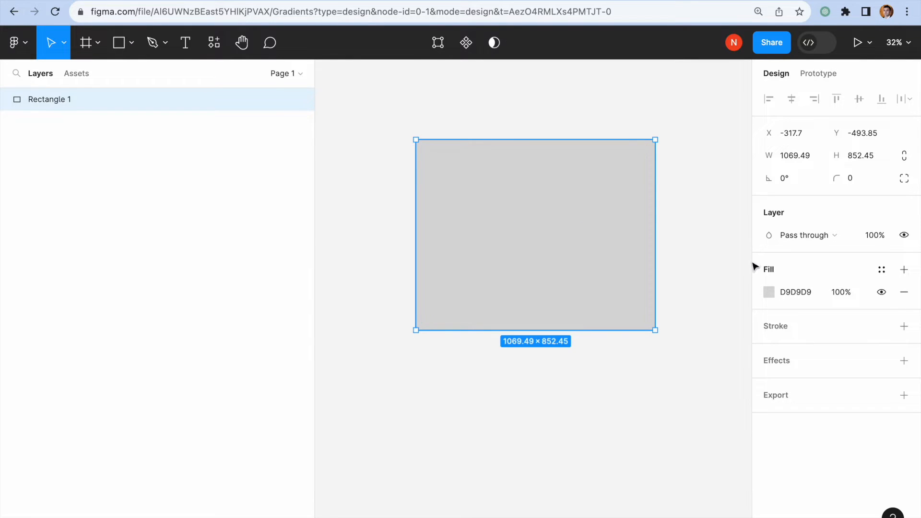
left_click(768, 291)
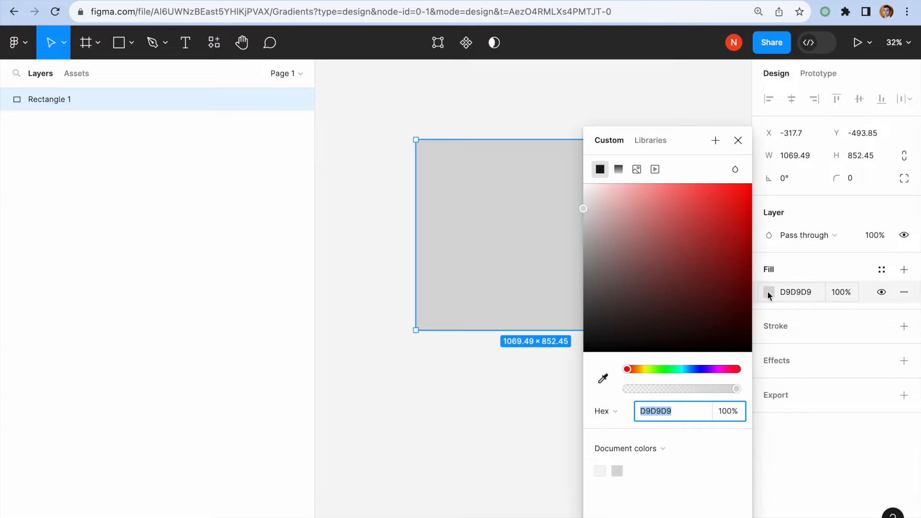
left_click(618, 170)
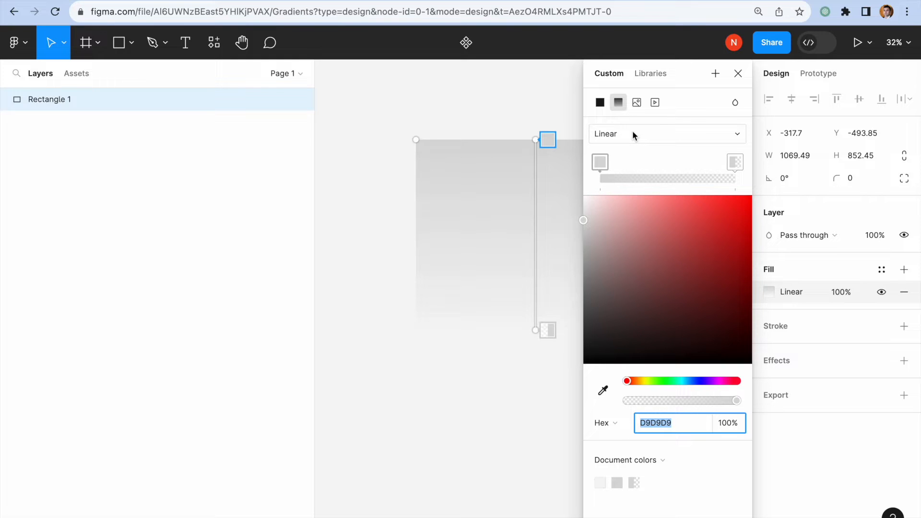
left_click(633, 134)
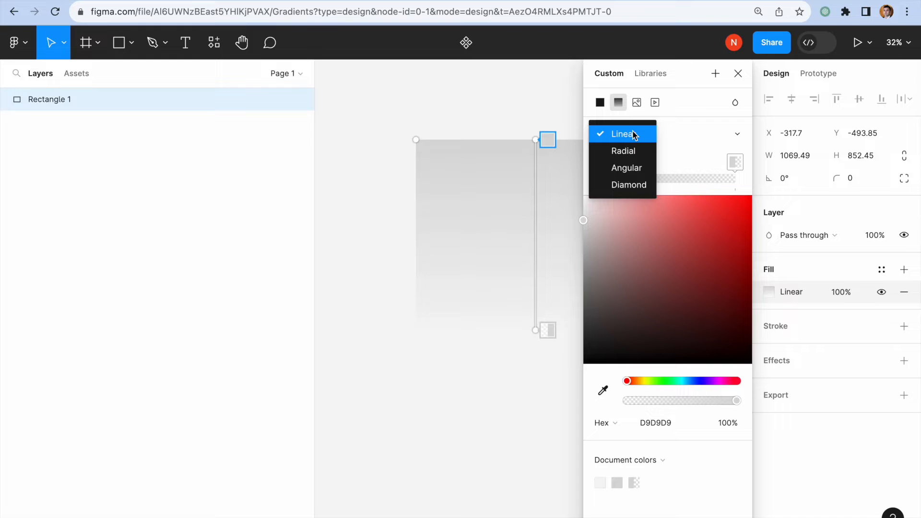
left_click(633, 134)
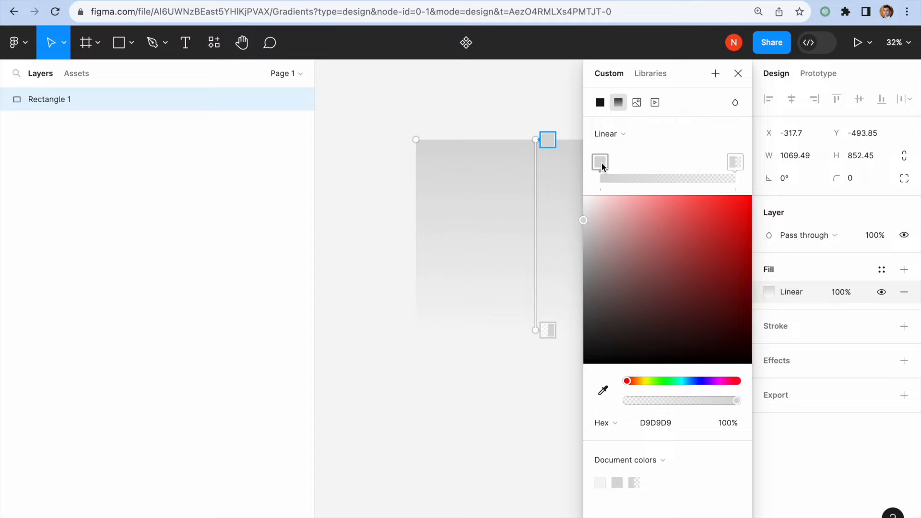
Color the linear gradient's opaque start stop red FF3E3E and its transparent end stop dark red 911212
left_click_drag(670, 215, 712, 197)
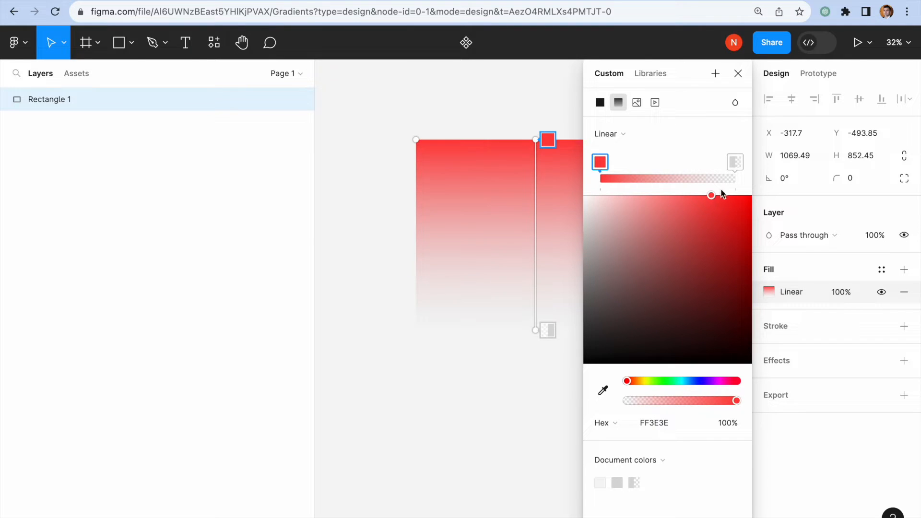
left_click(735, 161)
left_click_drag(695, 242, 730, 267)
scroll(446, 225, "up", 2)
scroll(447, 225, "right", 2)
scroll(447, 225, "down", 2)
scroll(447, 225, "right", 2)
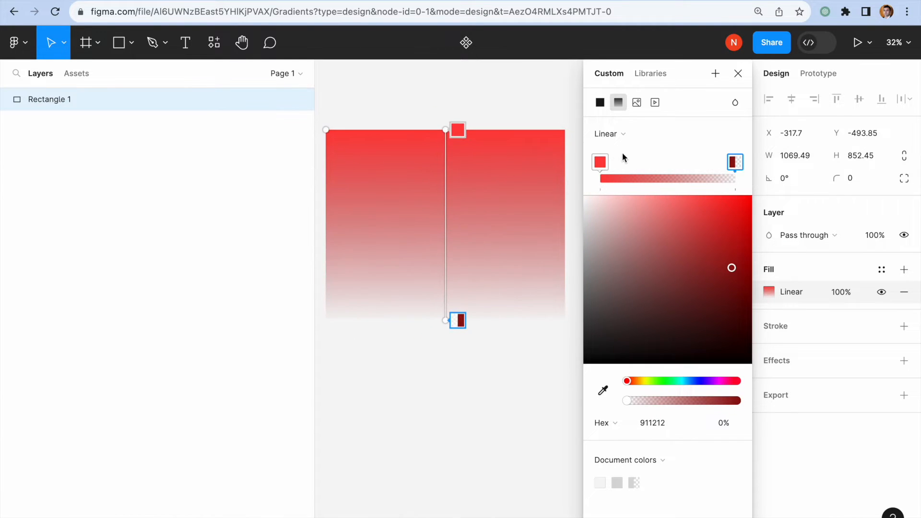
Switch the gradient to Radial, recolor its end stop to CF1111 and pull the lower handle slightly toward the center
left_click(622, 134)
left_click(643, 152)
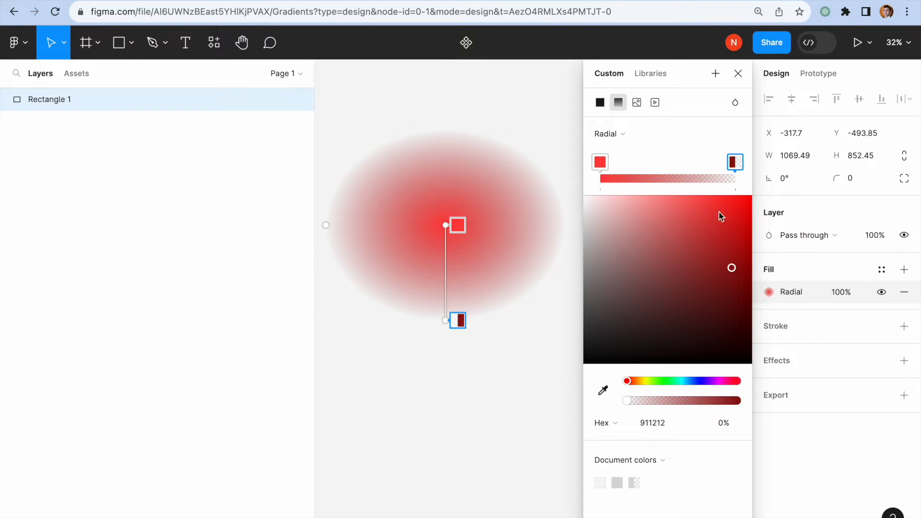
left_click_drag(731, 268, 738, 227)
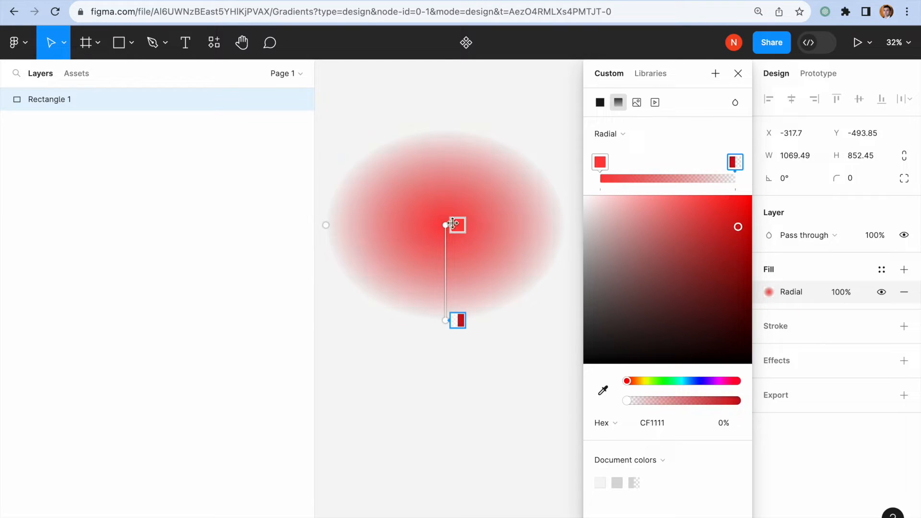
mouse_move(447, 225)
left_mouse_down()
mouse_move(424, 221)
mouse_move(457, 224)
mouse_move(446, 225)
left_mouse_up()
mouse_move(445, 320)
left_mouse_down()
mouse_move(445, 254)
mouse_move(445, 311)
left_mouse_up()
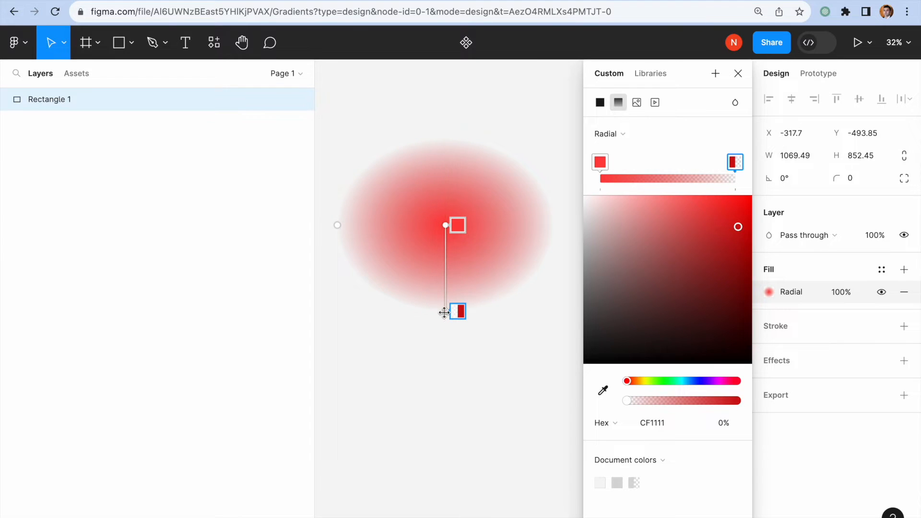
Switch the gradient to Angular and shrink its ellipse slightly with the side and lower handles
left_click(611, 135)
left_click(626, 152)
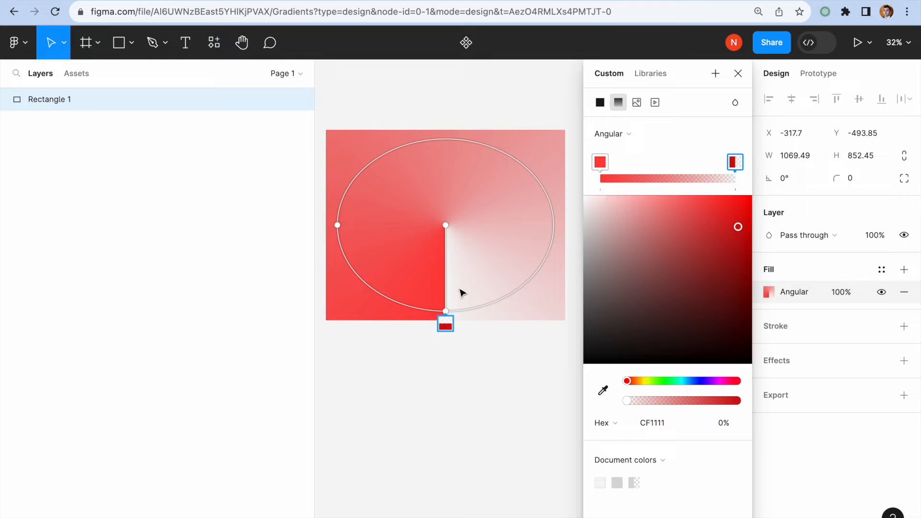
left_click_drag(344, 232, 341, 188)
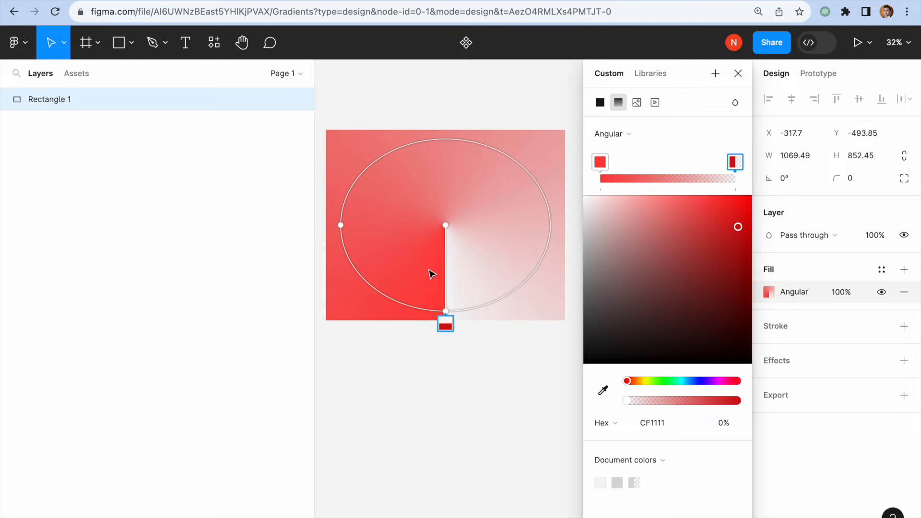
mouse_move(449, 312)
left_mouse_down()
mouse_move(493, 282)
mouse_move(500, 250)
mouse_move(501, 260)
mouse_move(430, 299)
mouse_move(373, 279)
mouse_move(405, 288)
mouse_move(491, 269)
mouse_move(440, 306)
mouse_move(446, 301)
left_mouse_up()
Switch the gradient to Diamond, close the fill settings and delete the rectangle
left_click(625, 137)
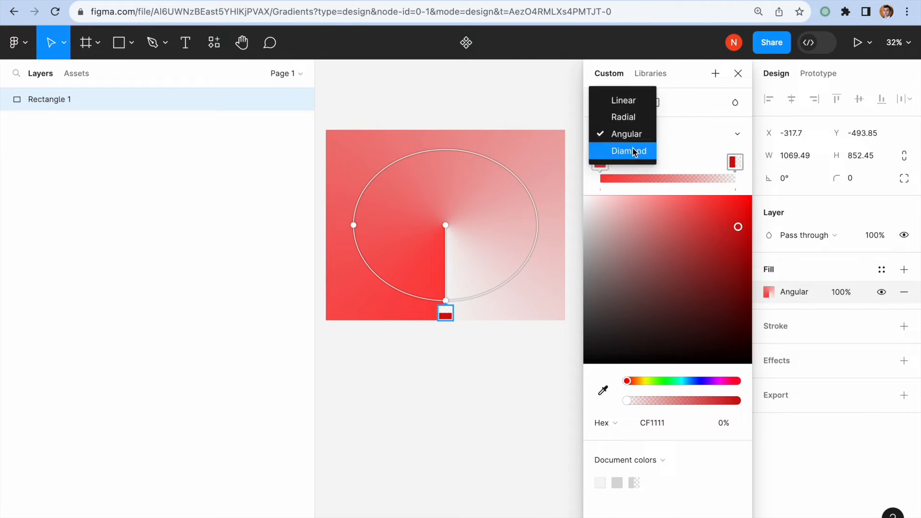
left_click(633, 151)
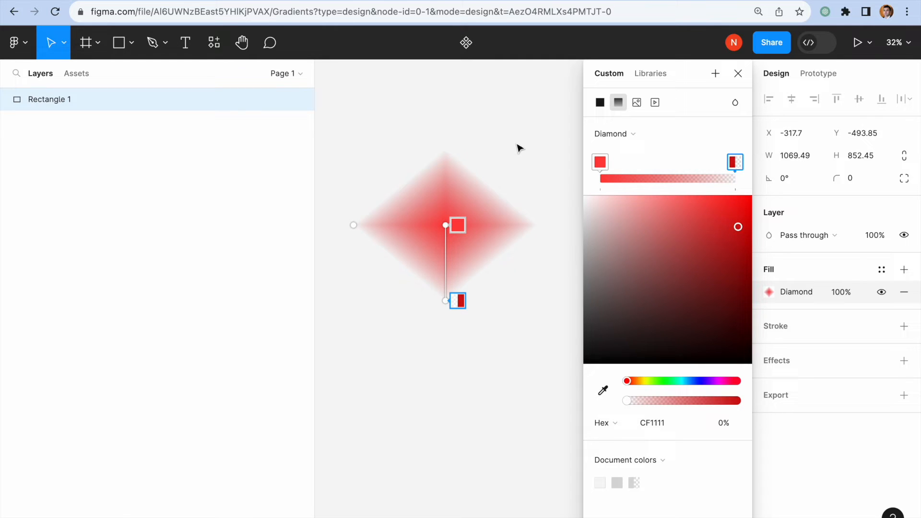
left_click(737, 74)
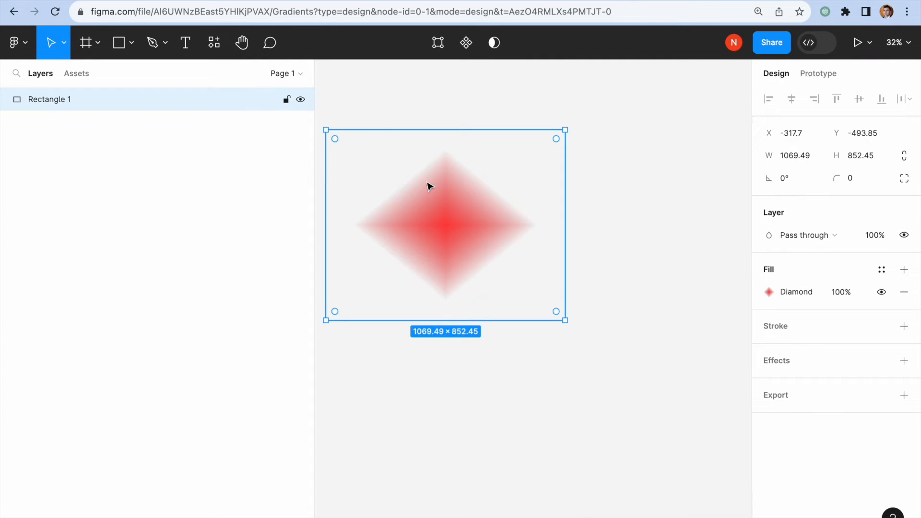
key("Delete")
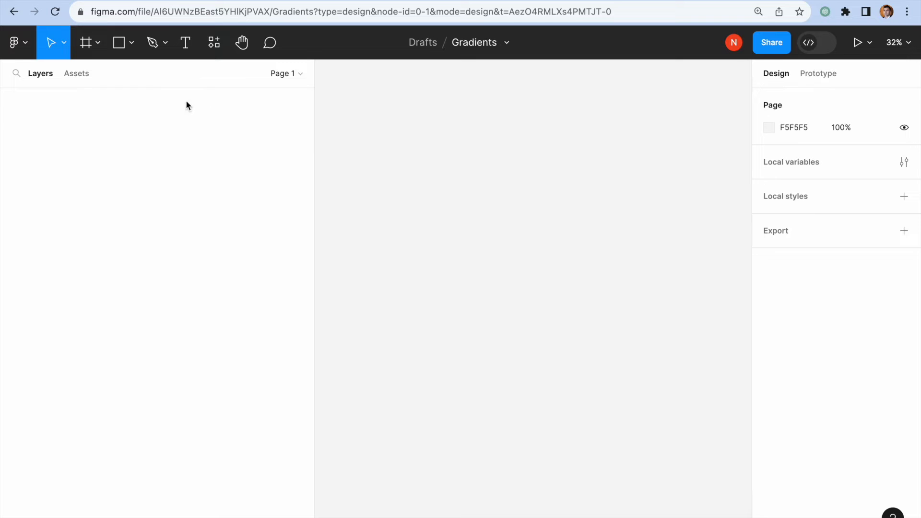
Try to run the uiGradients plugin on the empty canvas
left_click(27, 48)
mouse_move(62, 268)
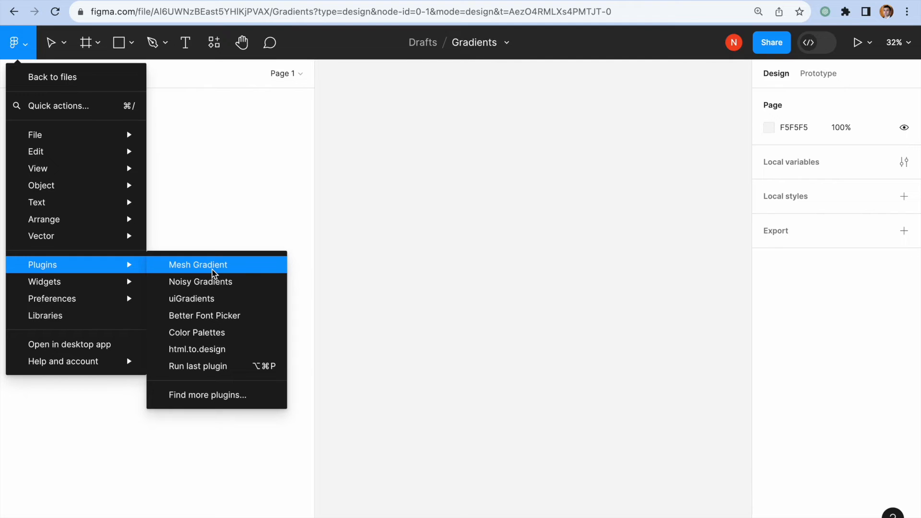
left_click(215, 302)
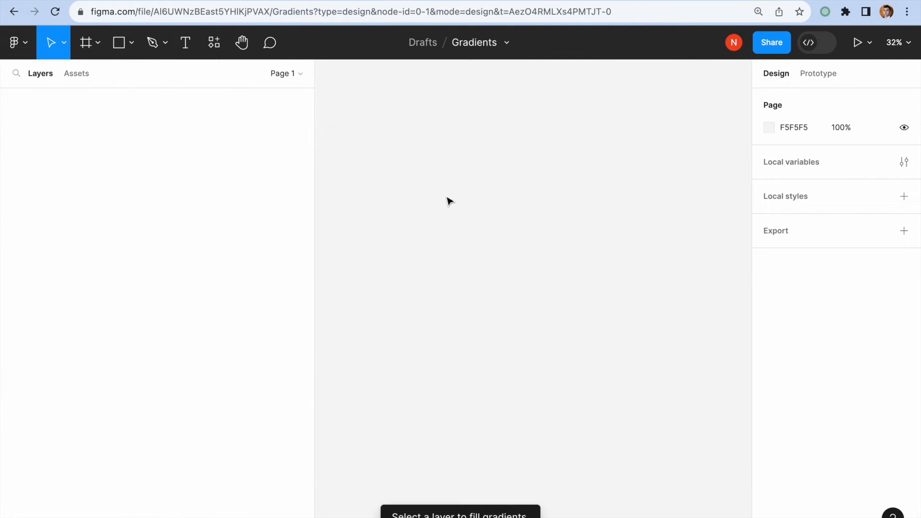
Draw a rectangle about 1236 × 862 on the canvas and leave it selected
left_click(131, 43)
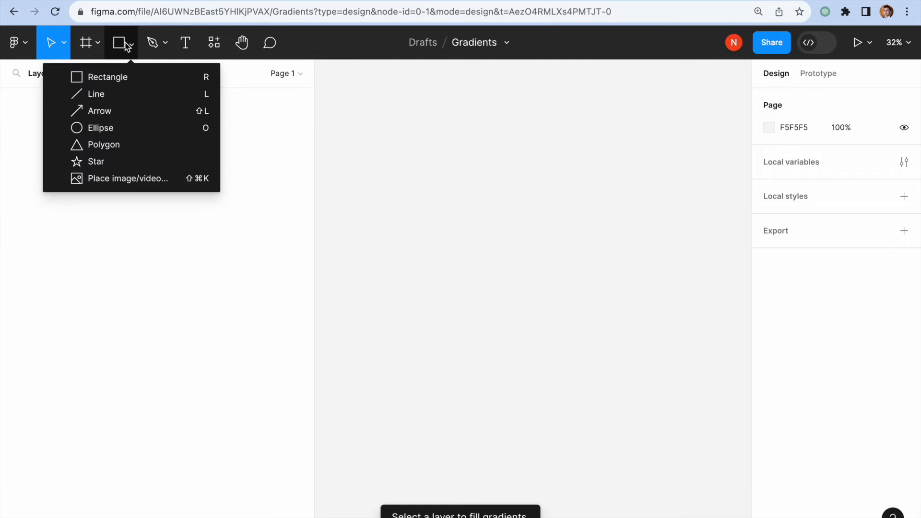
left_click(133, 76)
left_click_drag(387, 152, 663, 344)
left_click(368, 226)
left_click(473, 221)
Fill the rectangle with the dark-navy-to-blue preset from the uiGradients plugin and close the plugin
left_click(18, 42)
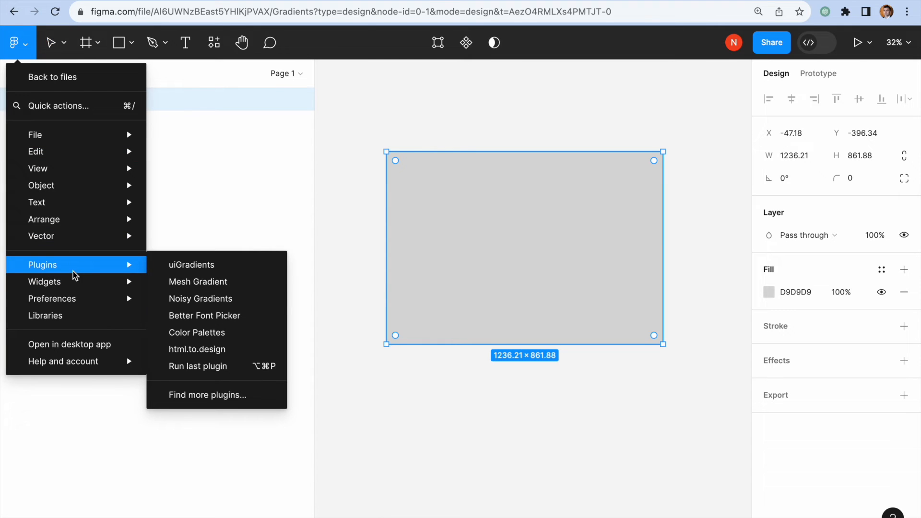
left_click(236, 267)
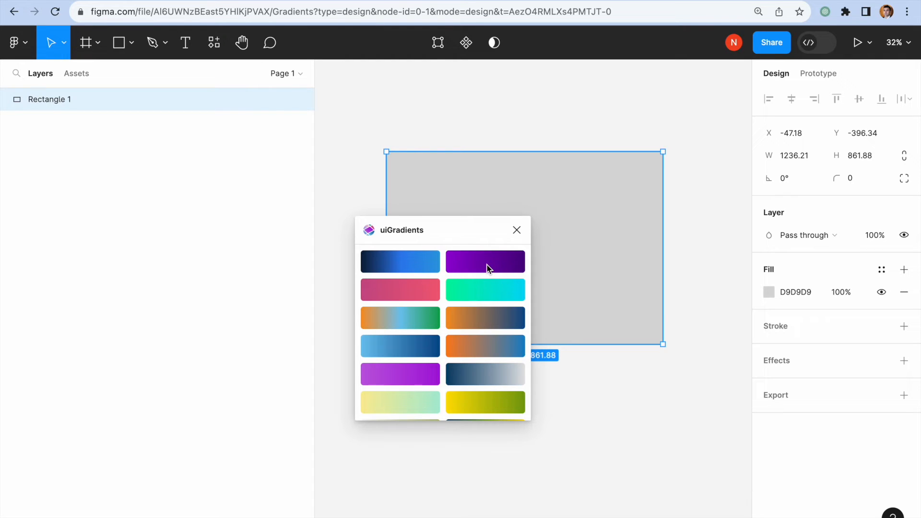
left_click(405, 263)
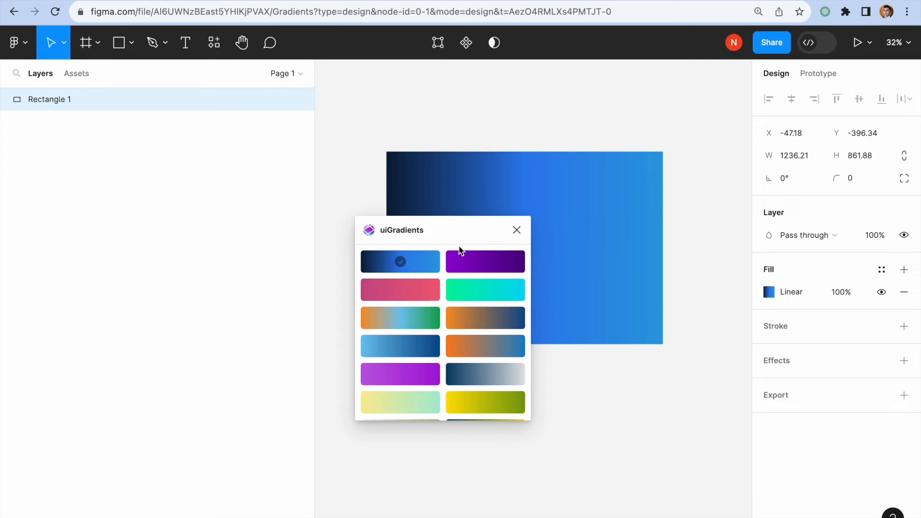
left_click(516, 230)
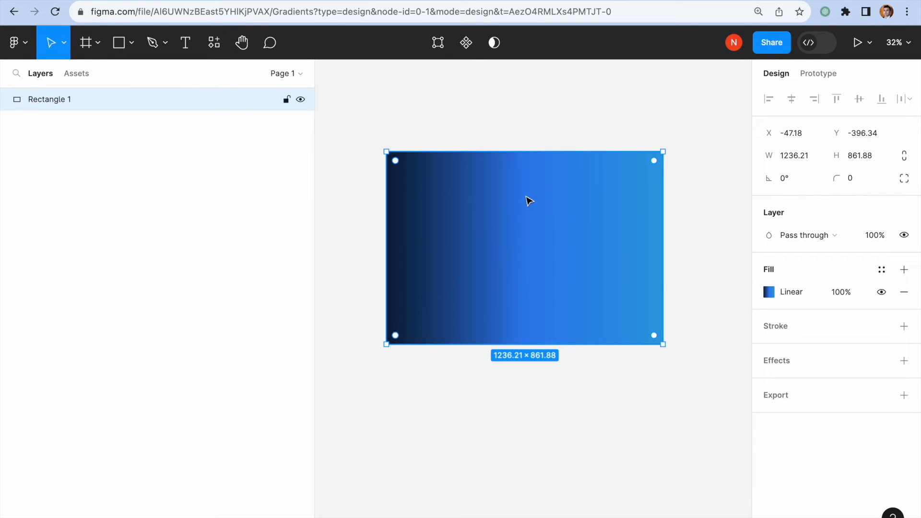
Recolor the rectangle's gradient, setting the first stop to 264C7F and the middle stop to 4681D1
left_click(768, 292)
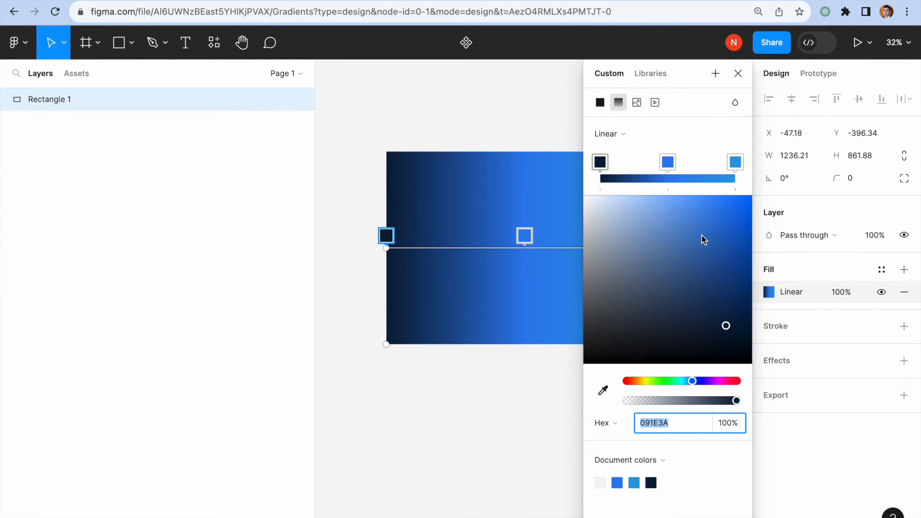
left_click(600, 163)
left_click_drag(718, 262, 702, 284)
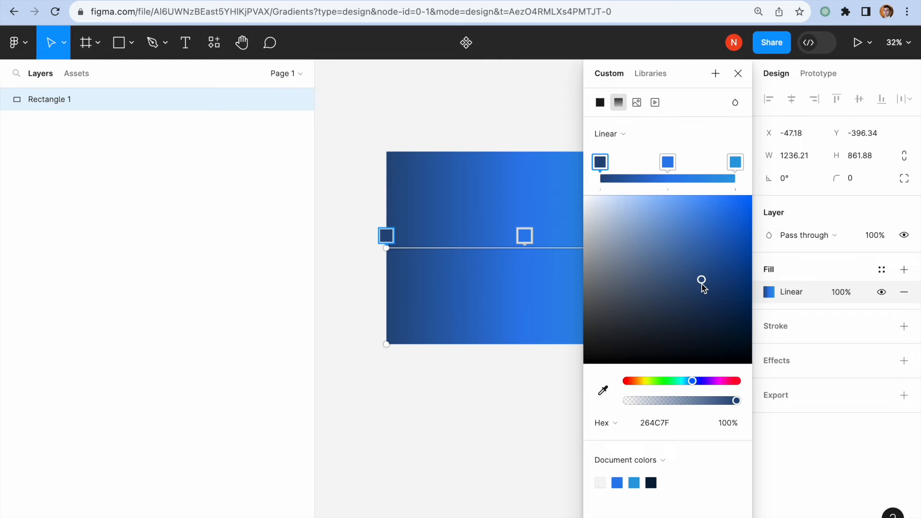
left_click(670, 162)
left_click(696, 226)
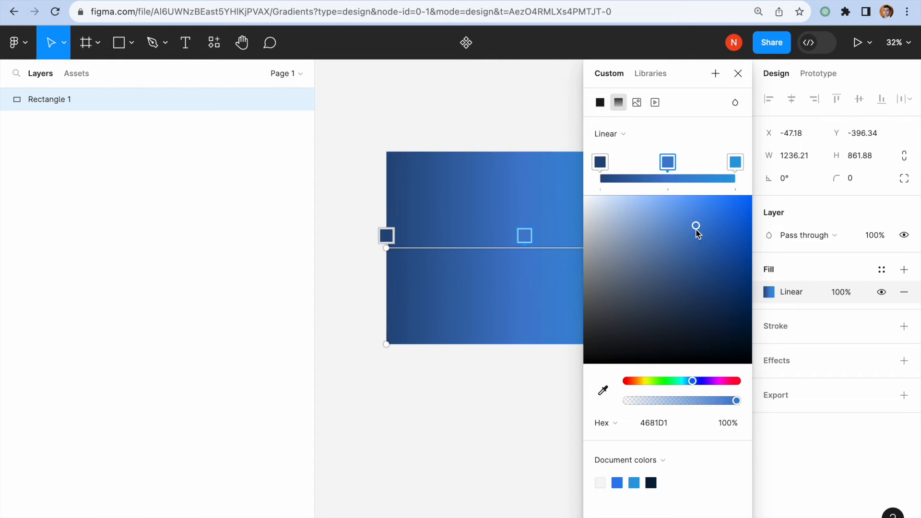
left_click(738, 74)
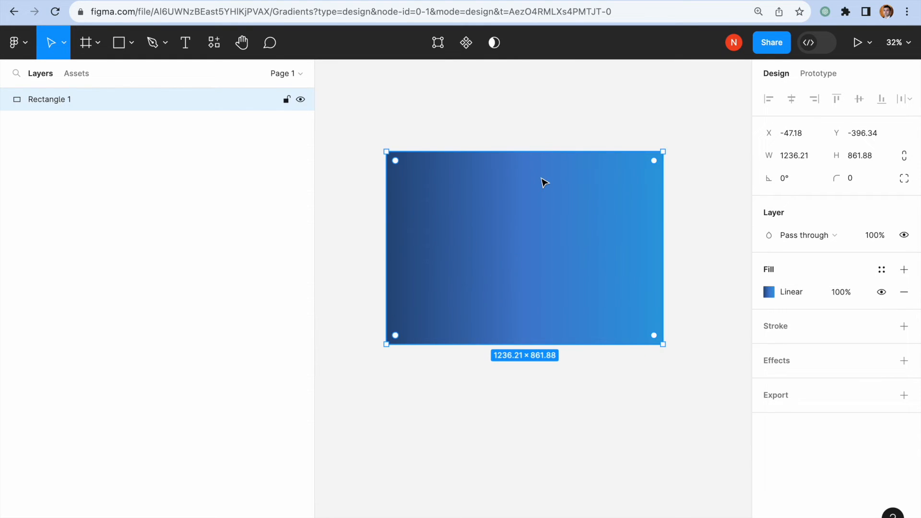
Delete the blue gradient rectangle and run the Mesh Gradient plugin
key("Delete")
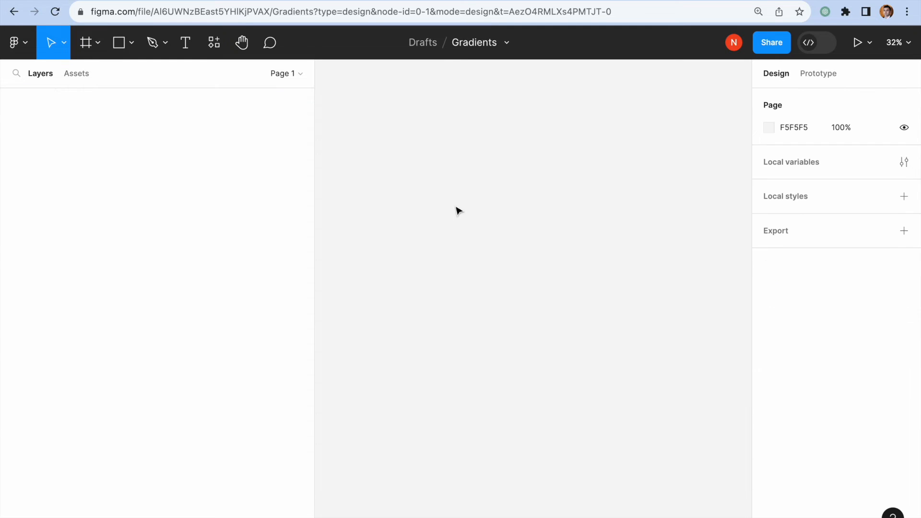
left_click(24, 48)
mouse_move(80, 263)
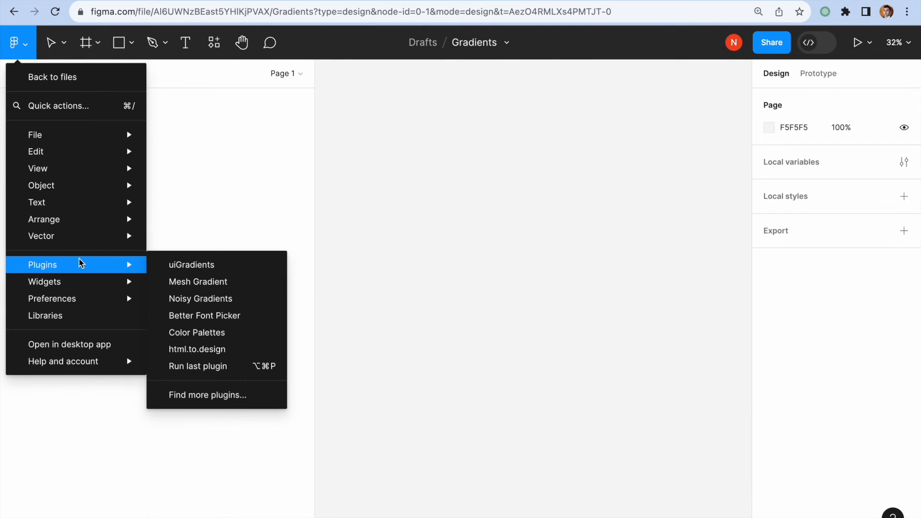
left_click(228, 285)
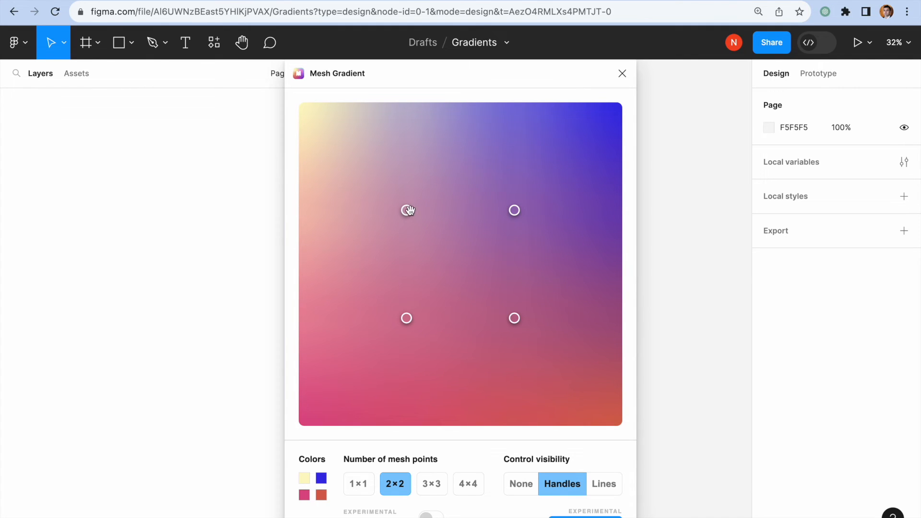
Spread the four mesh points of the 2×2 gradient outward toward the corners
left_click_drag(408, 210, 373, 173)
left_click_drag(514, 210, 551, 179)
left_click_drag(407, 318, 378, 348)
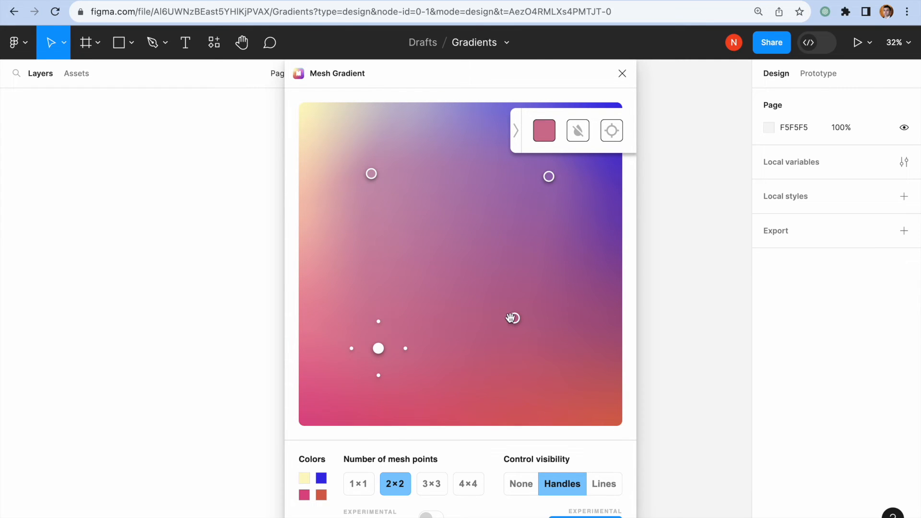
left_click_drag(510, 318, 535, 341)
Set the mesh control visibility to Lines and move the two lower mesh points inward and up
scroll(473, 458, "down", 2)
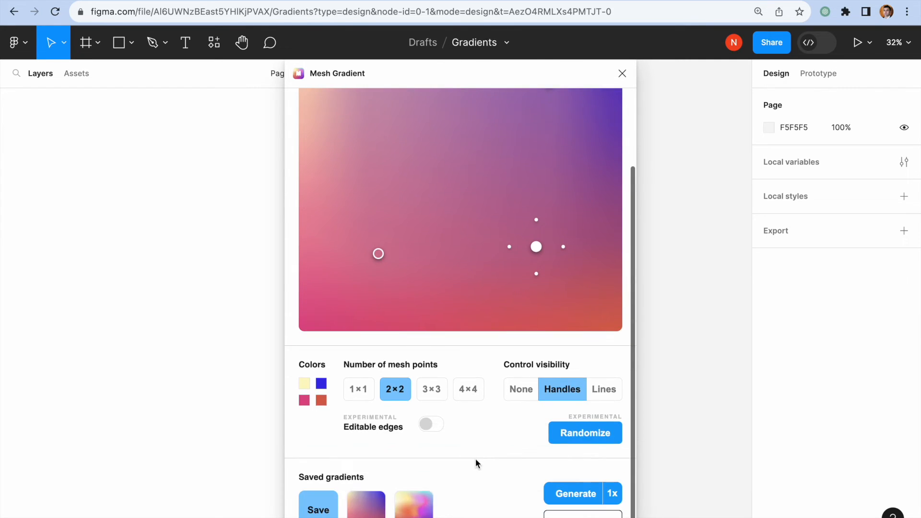
scroll(491, 392, "up", 1)
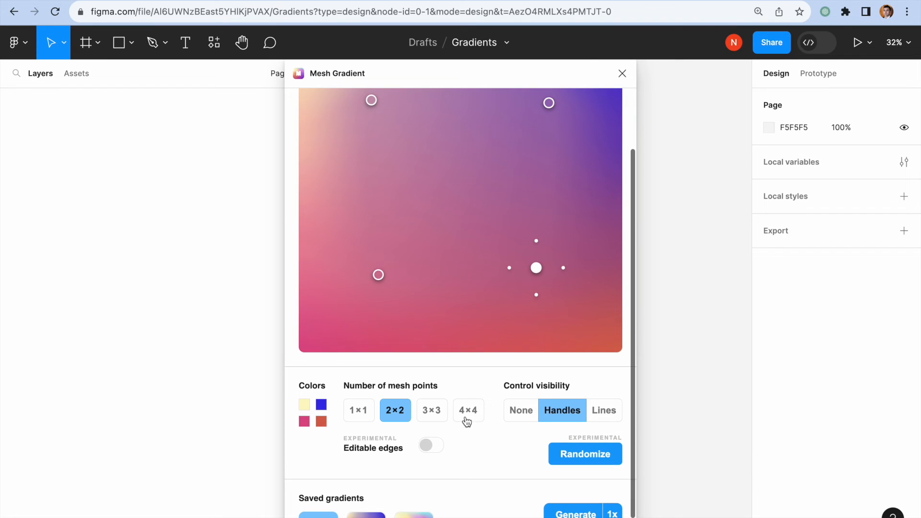
left_click(606, 412)
left_click_drag(379, 275, 411, 245)
left_click_drag(536, 267, 518, 250)
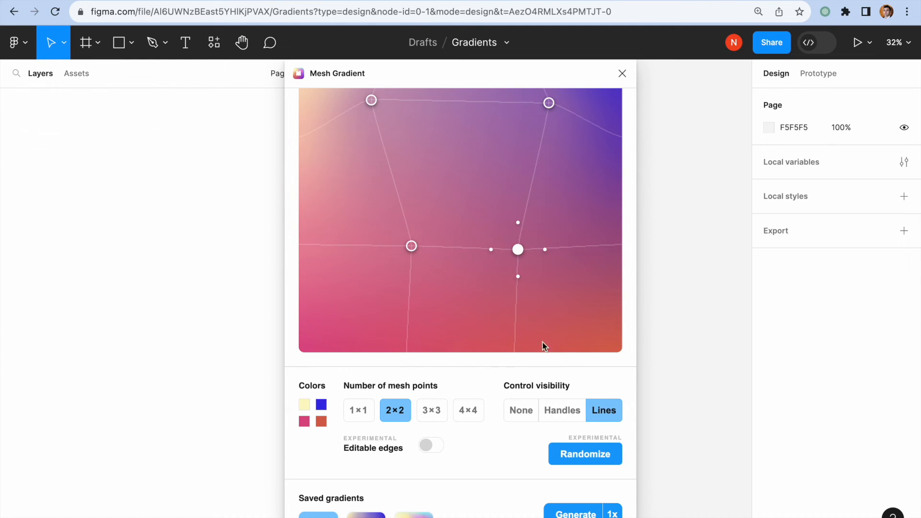
Generate the 2×2 mesh gradient at 1x onto the canvas, close the Mesh Gradient plugin and select the resulting rectangle
left_click(576, 514)
left_click(622, 73)
left_click(485, 231)
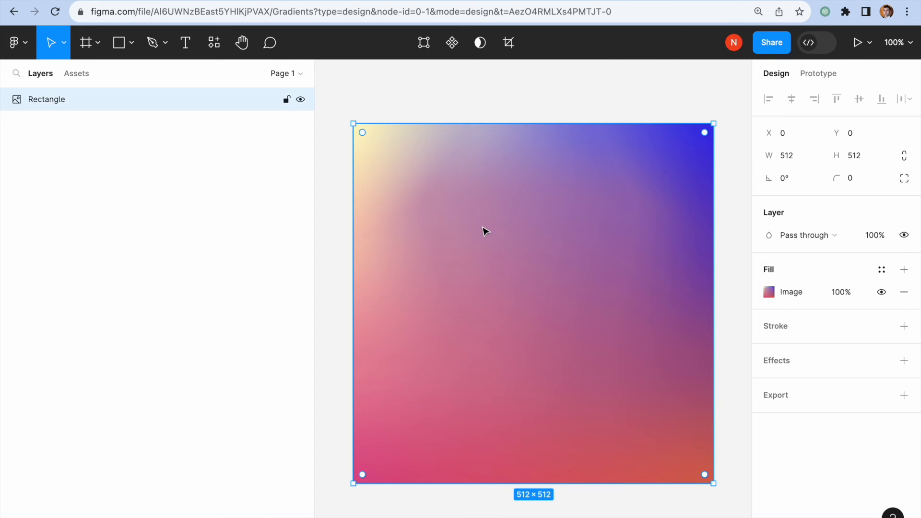
Inspect the image fill settings of the mesh gradient rectangle, including its exposure control, and close them
left_click(770, 292)
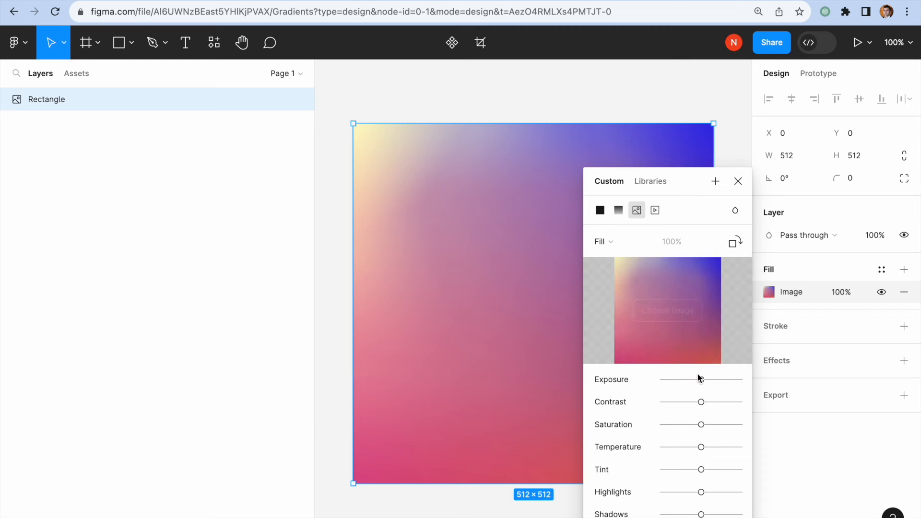
mouse_move(702, 380)
left_mouse_down()
mouse_move(681, 380)
mouse_move(714, 380)
mouse_move(702, 380)
left_mouse_up()
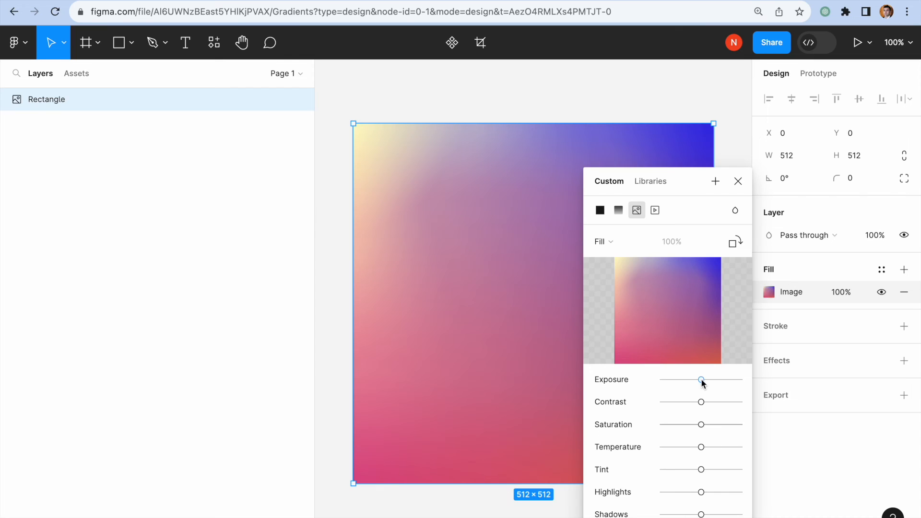
left_click(745, 189)
left_click(547, 195)
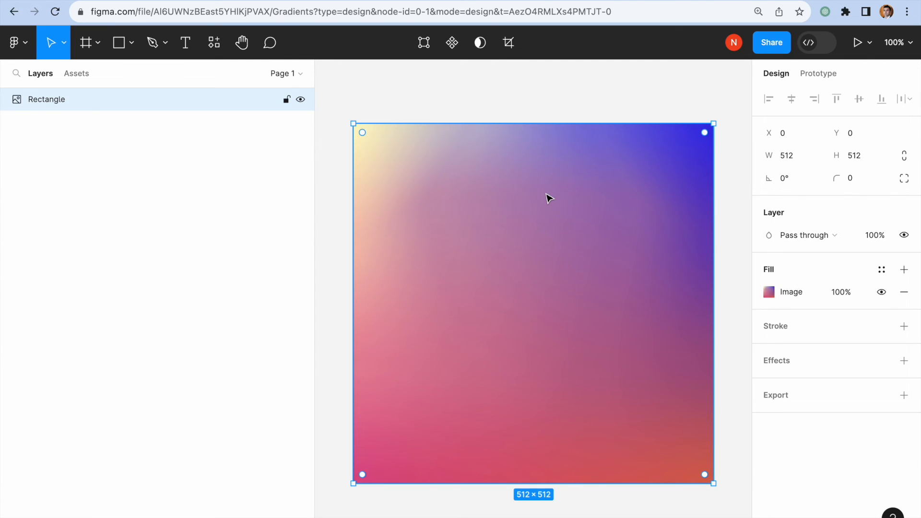
Delete the mesh gradient rectangle and run the Noisy Gradients plugin
key("Delete")
left_click(14, 43)
mouse_move(88, 244)
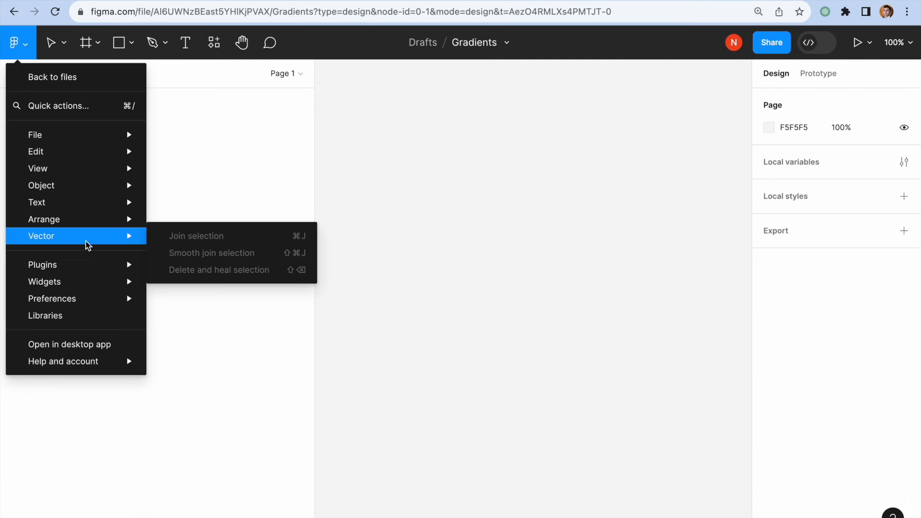
mouse_move(95, 268)
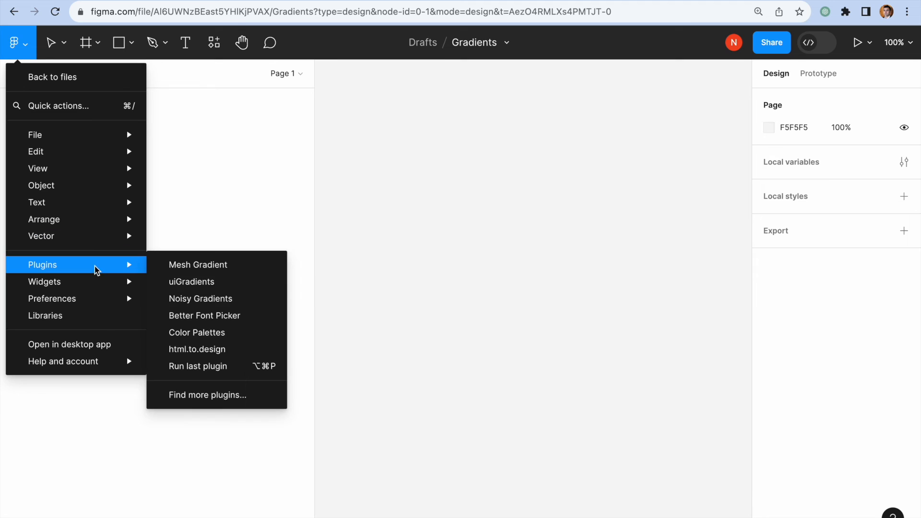
left_click(208, 300)
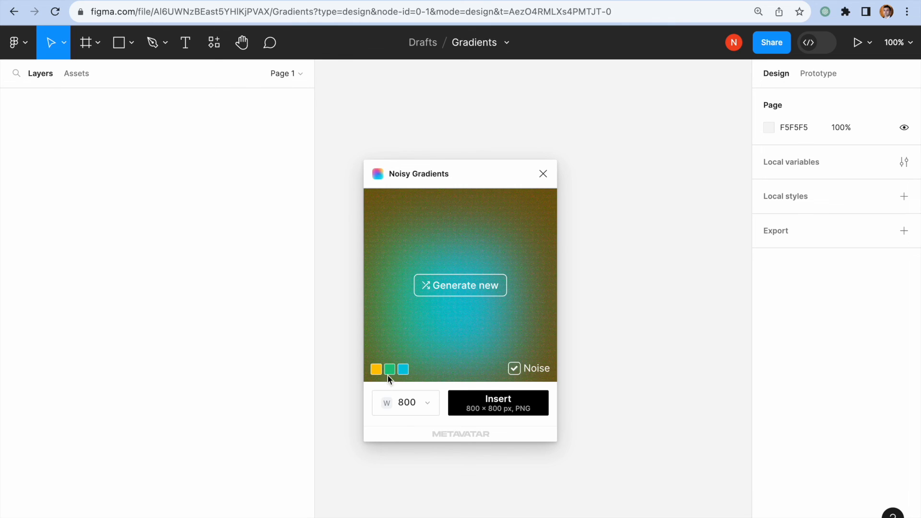
Change the first color of the noisy gradient to a more muted yellow
left_click(377, 370)
left_click_drag(403, 336, 427, 285)
left_click(469, 353)
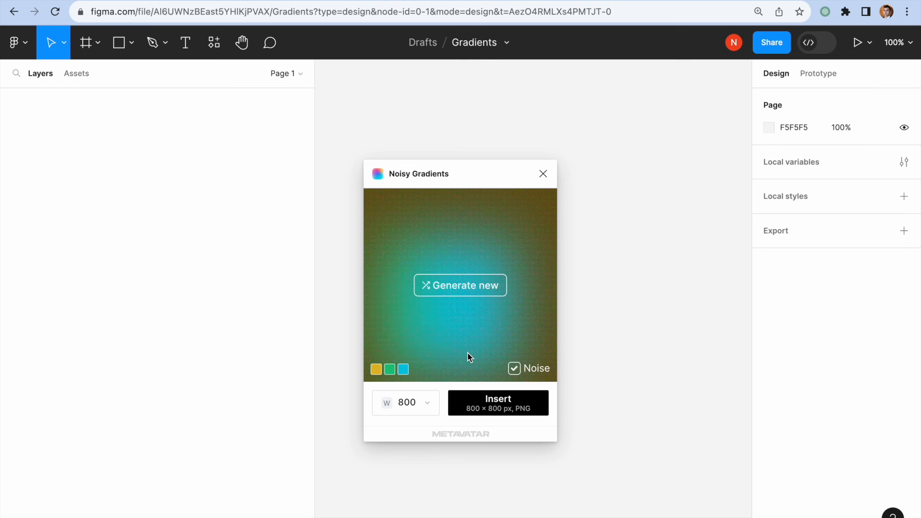
Insert the noisy gradient as an 800 × 800 px PNG and close the Noisy Gradients plugin
left_click(504, 408)
left_click(543, 174)
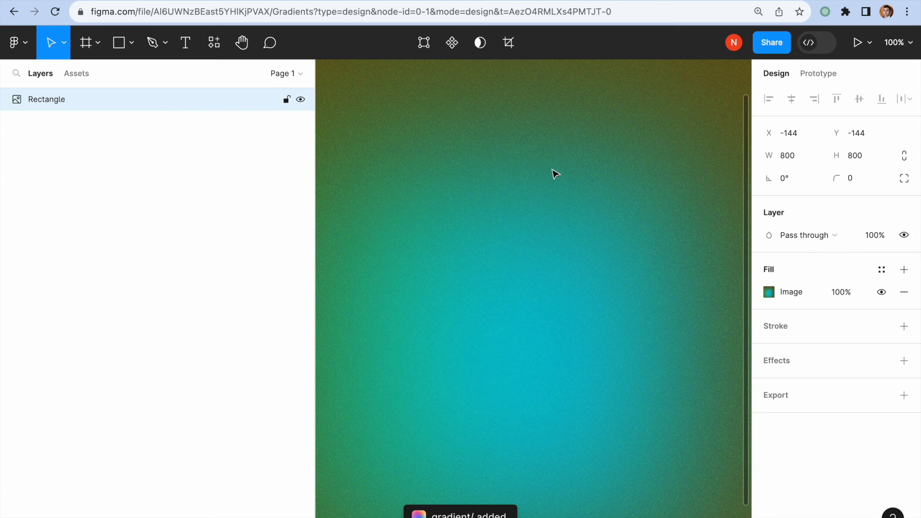
scroll(527, 193, "up", 3)
scroll(526, 193, "up", 3)
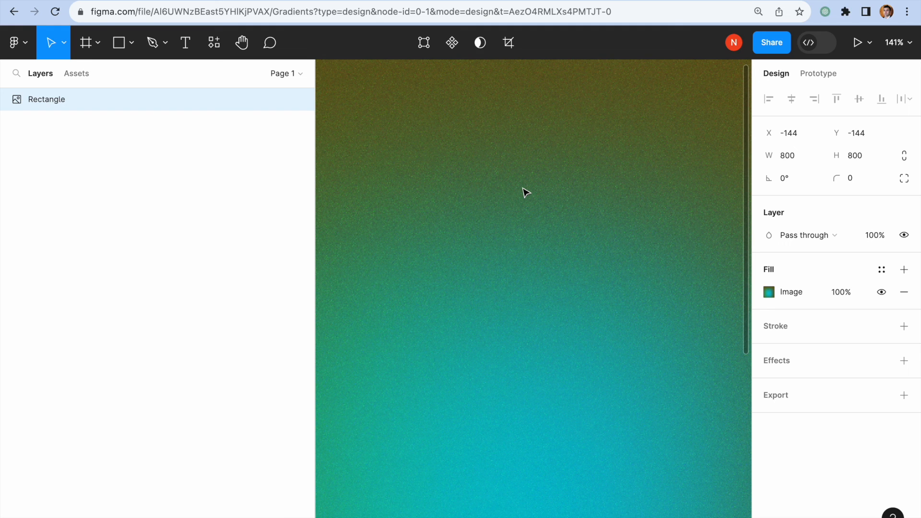
key("shift+1")
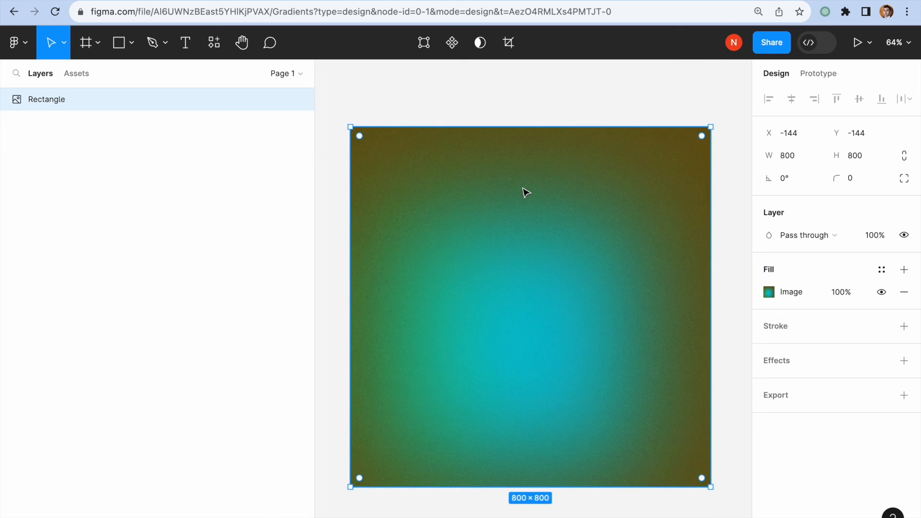
Examine the image fill settings of the noisy gradient rectangle and close them
left_click(773, 294)
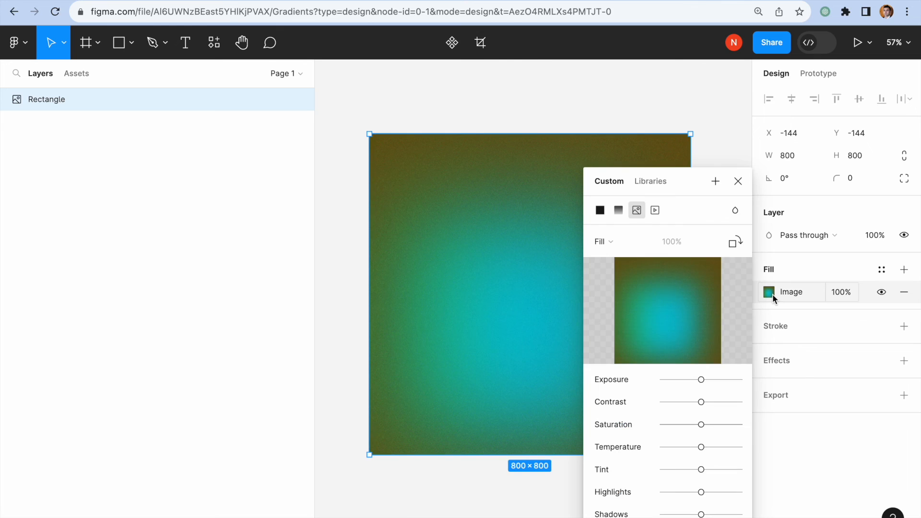
mouse_move(698, 277)
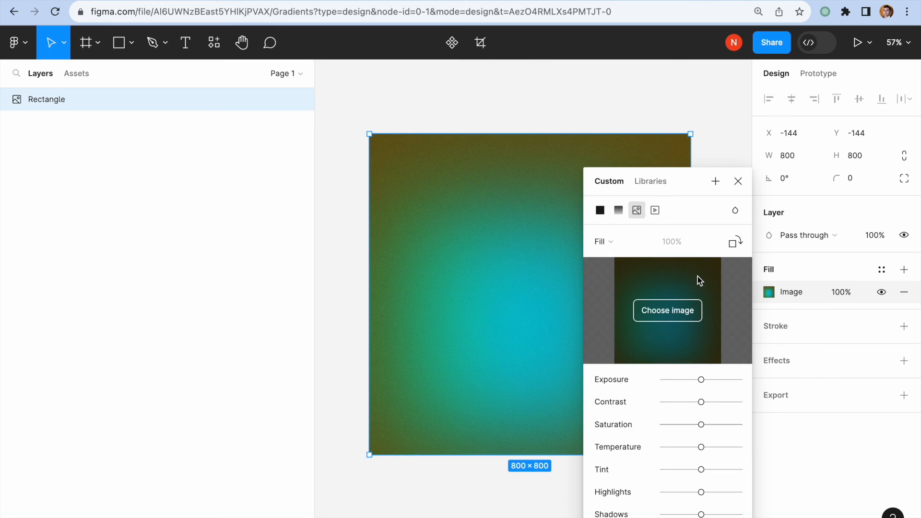
left_click(738, 181)
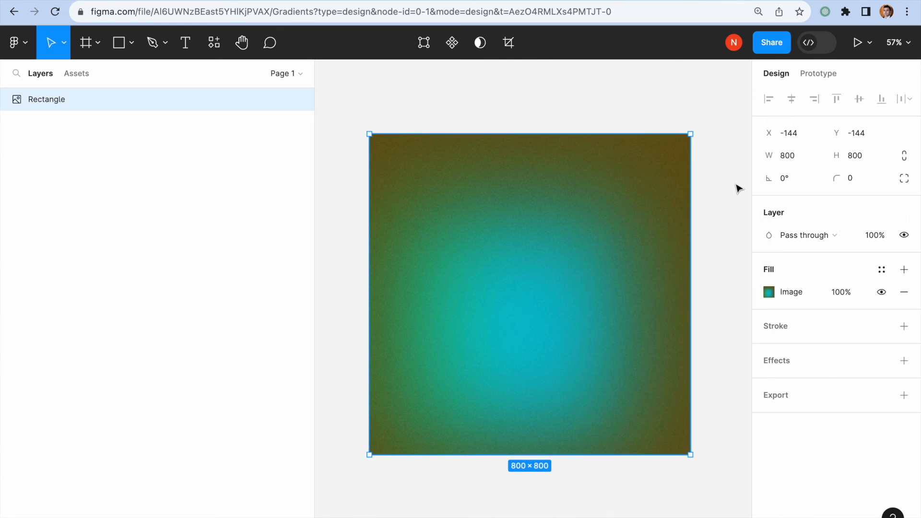